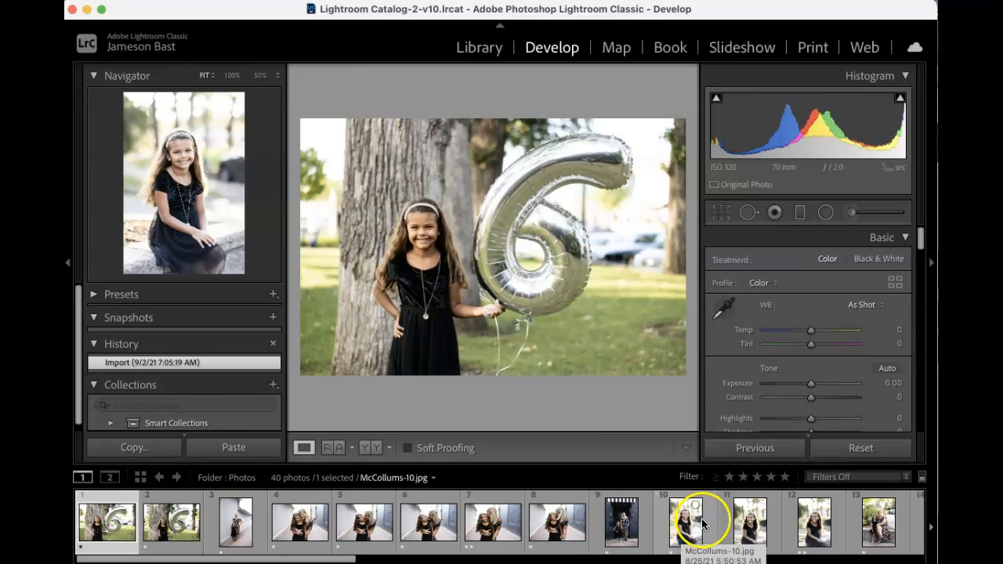
Step: Review the filmstrip's filter presets and the star rating options for the first photo
click(823, 477)
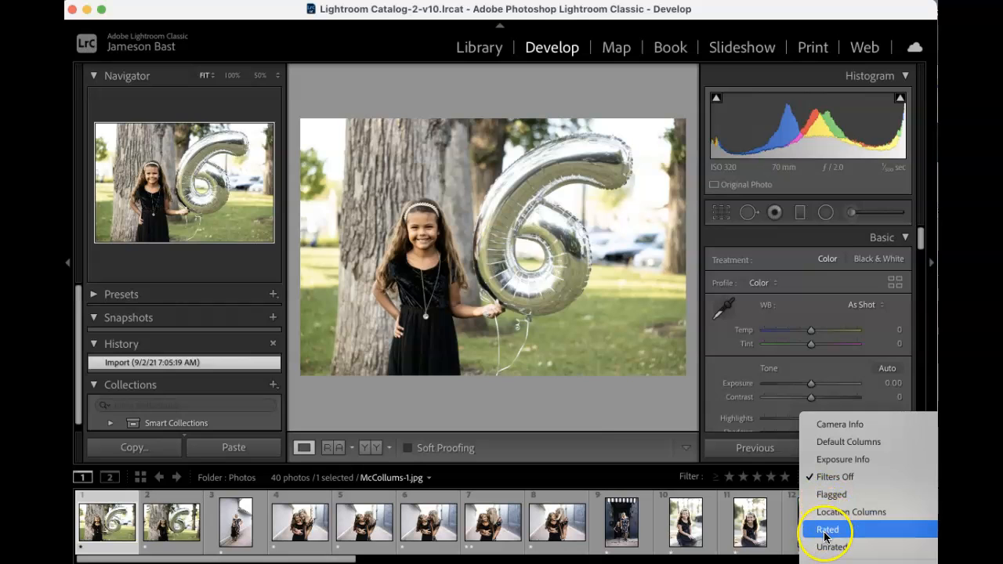
click(834, 478)
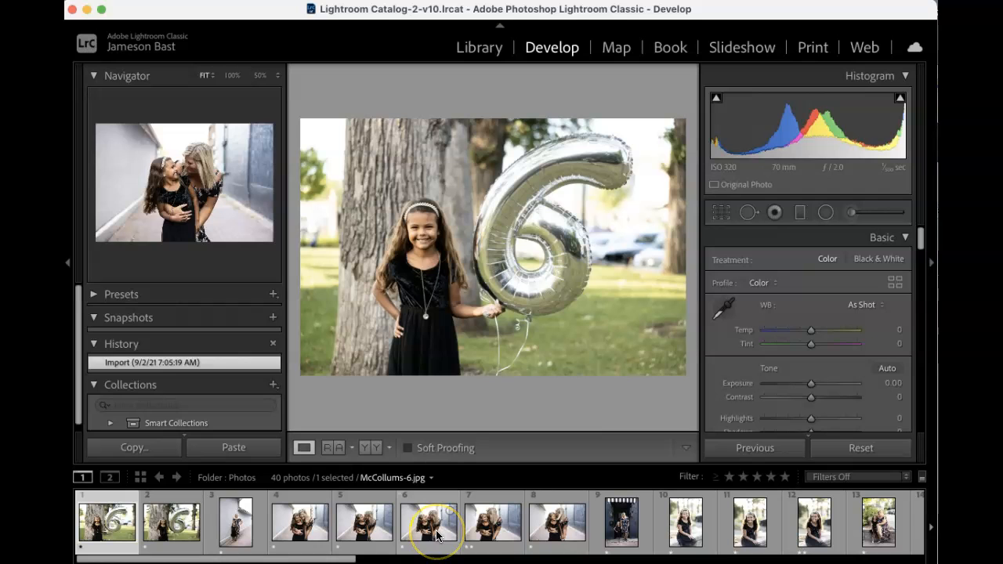
right_click(109, 534)
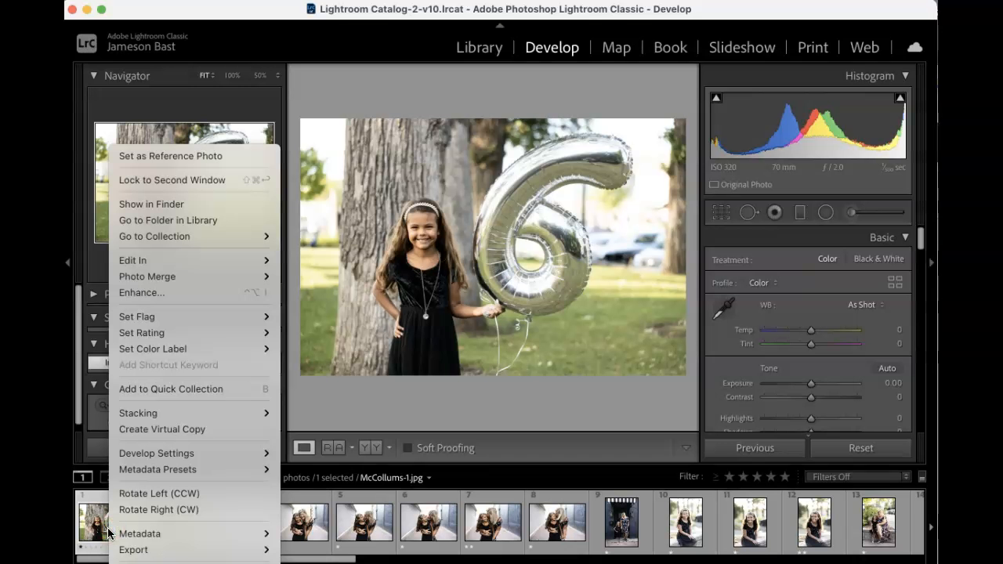
mouse_move(240, 333)
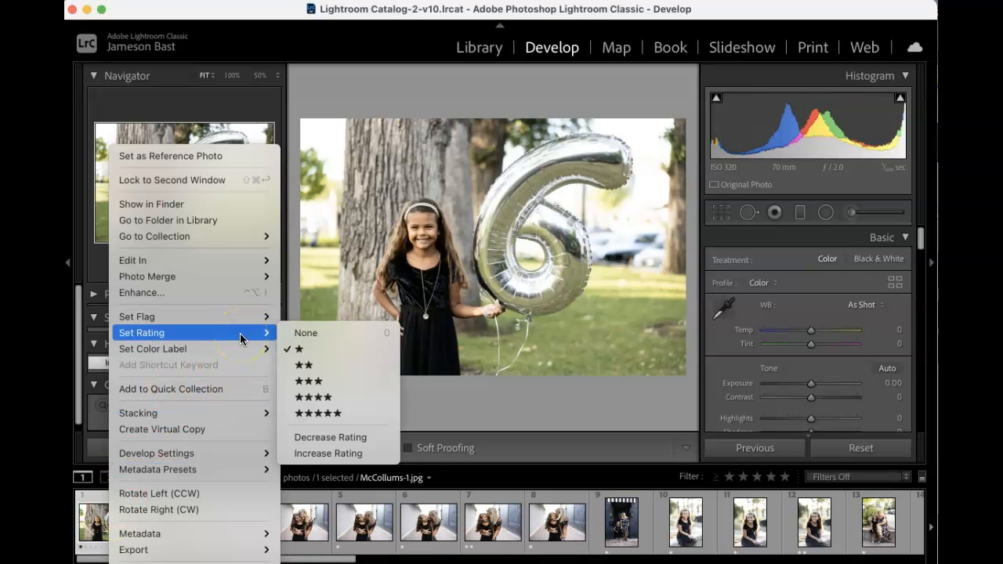
click(90, 524)
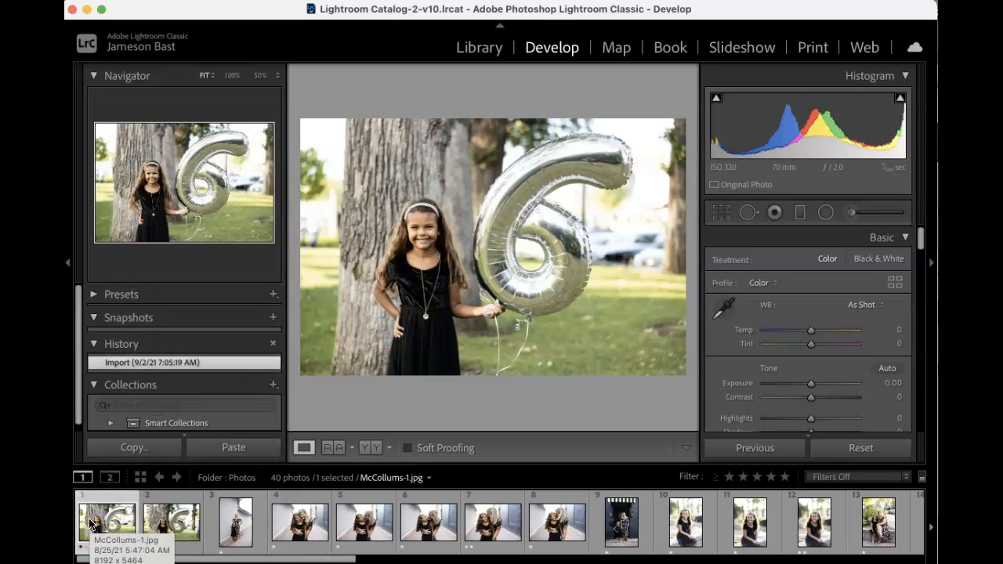
Step: Raise the first photo's rating to two stars and lower it back to one star
key(bracketright)
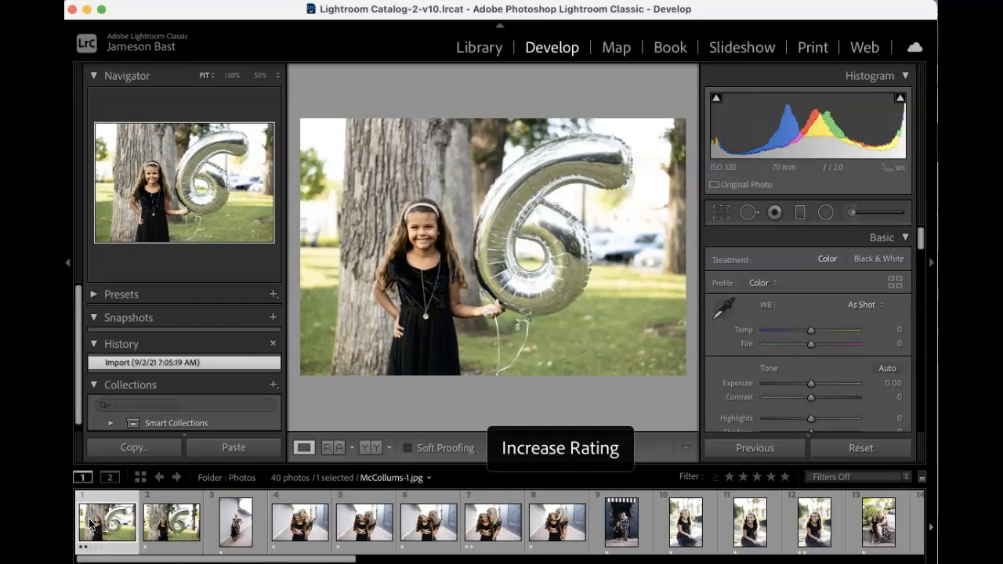
key(bracketleft)
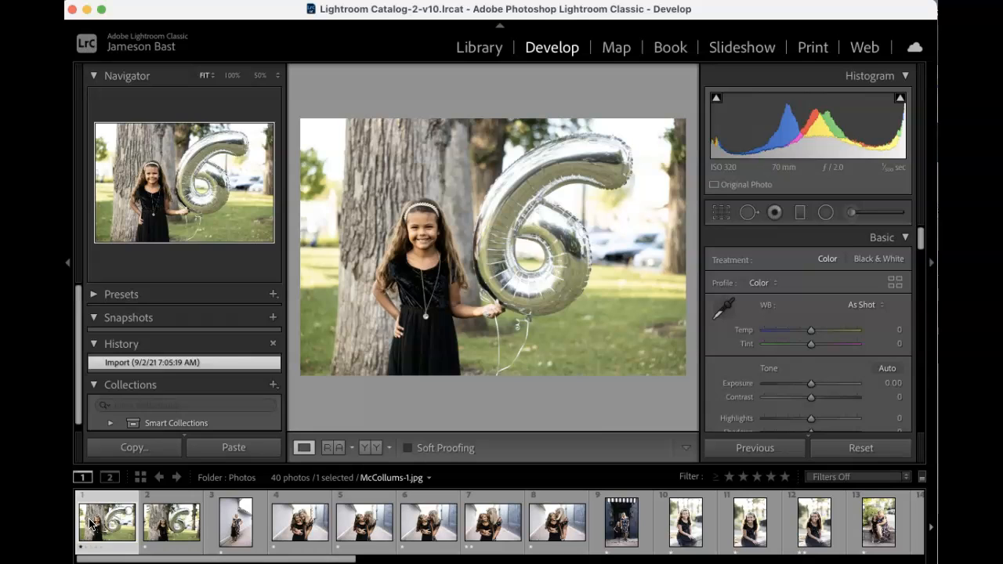
click(186, 526)
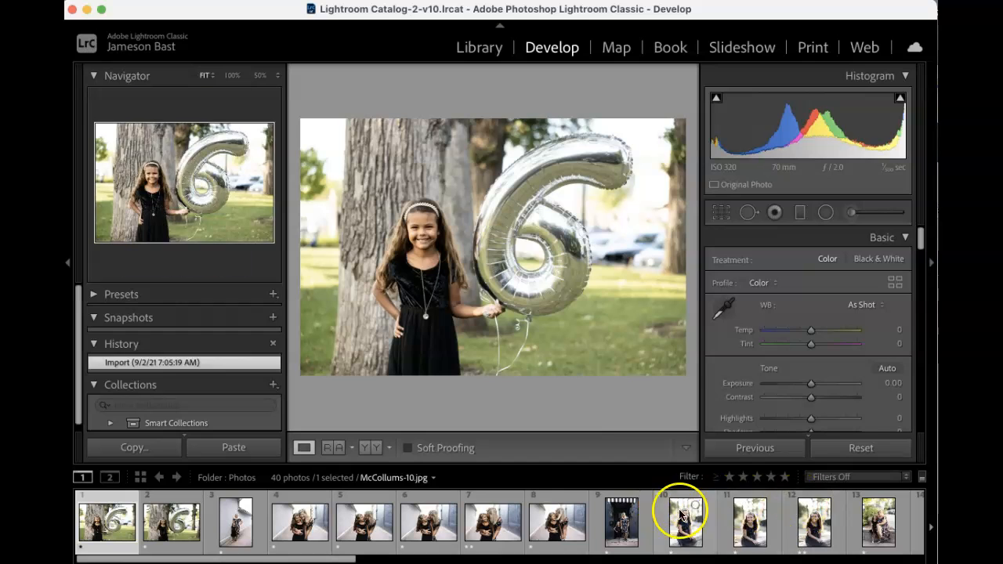
Step: Try the two-star filter on the filmstrip and set it to show photos rated one star and higher
click(741, 477)
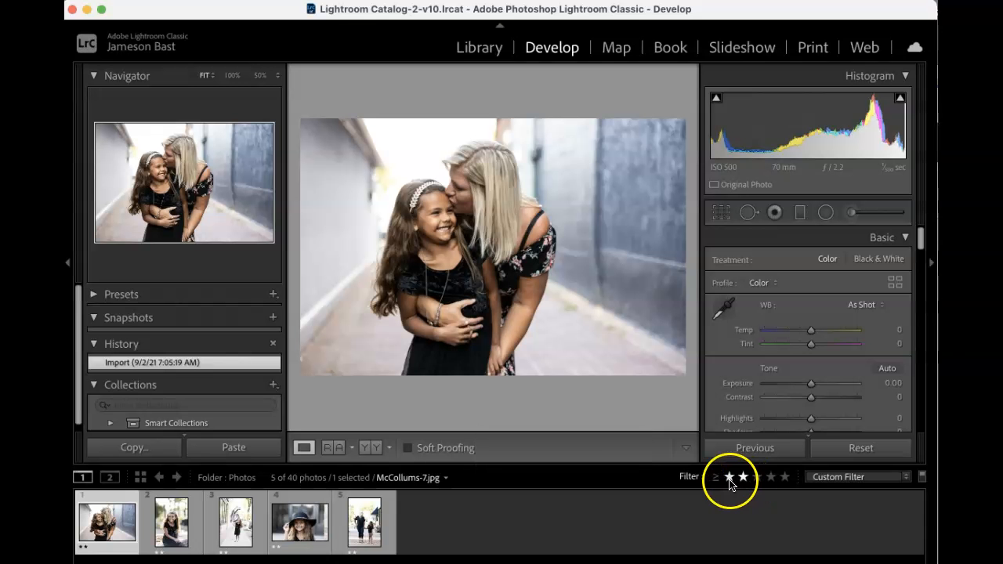
click(730, 477)
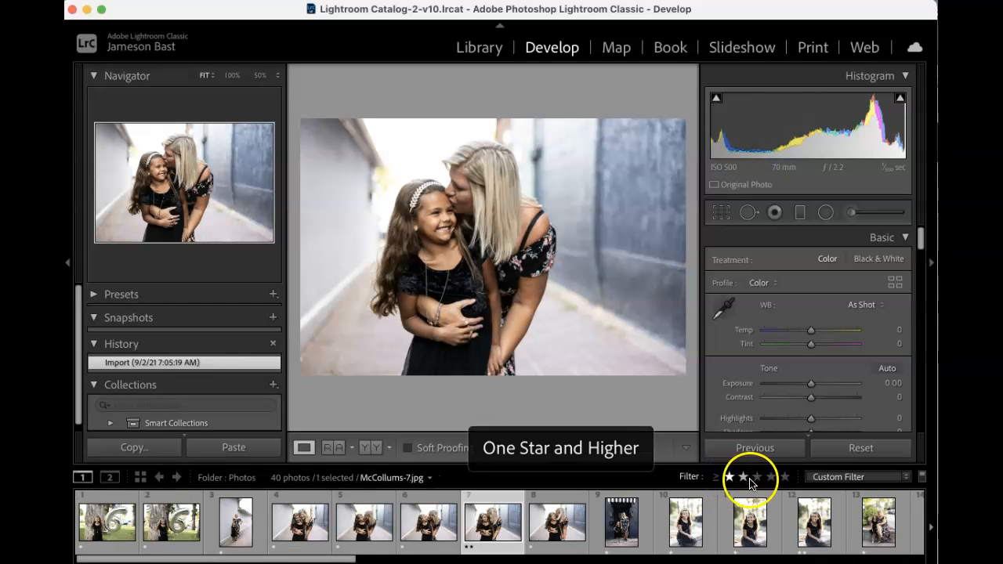
click(748, 477)
click(728, 478)
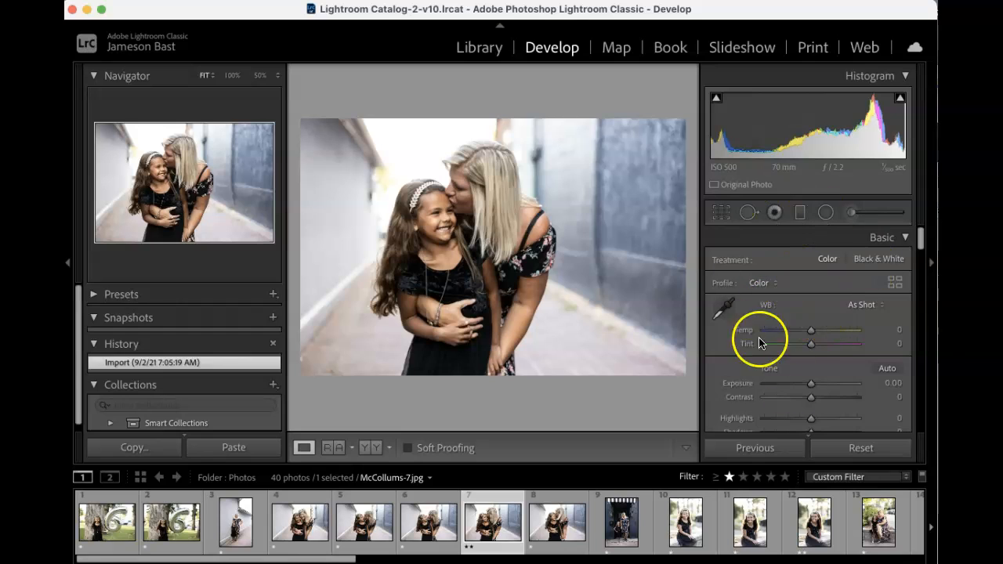
Step: Examine the Basic adjustments for white balance, tone and presence on the alley portrait
click(884, 242)
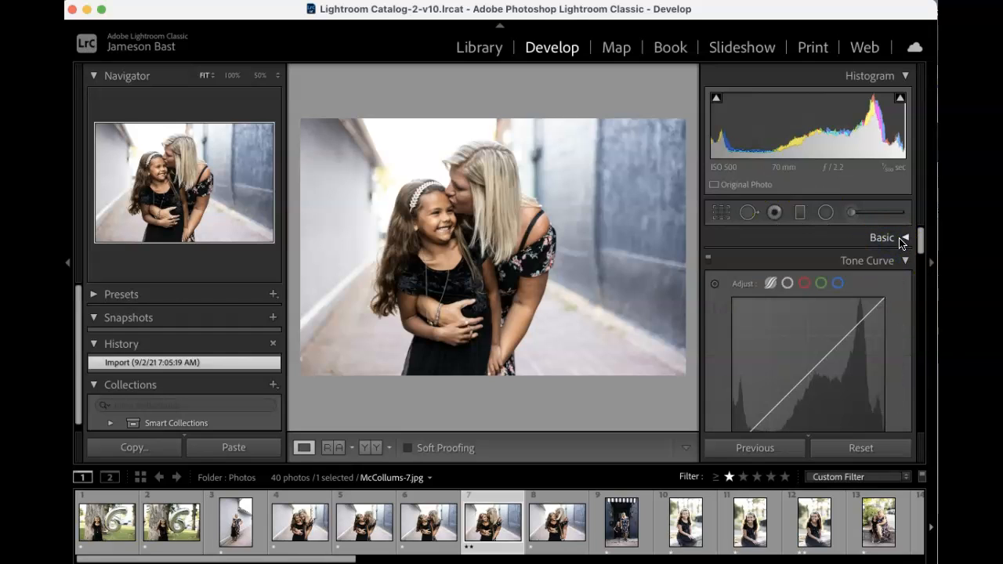
click(901, 240)
click(861, 336)
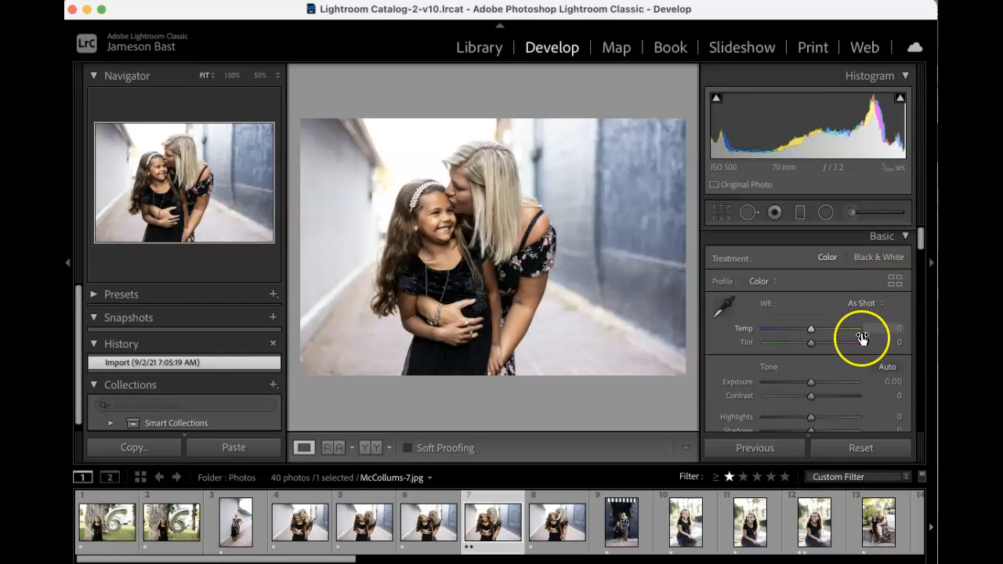
scroll(862, 338, down, 1)
scroll(862, 338, down, 3)
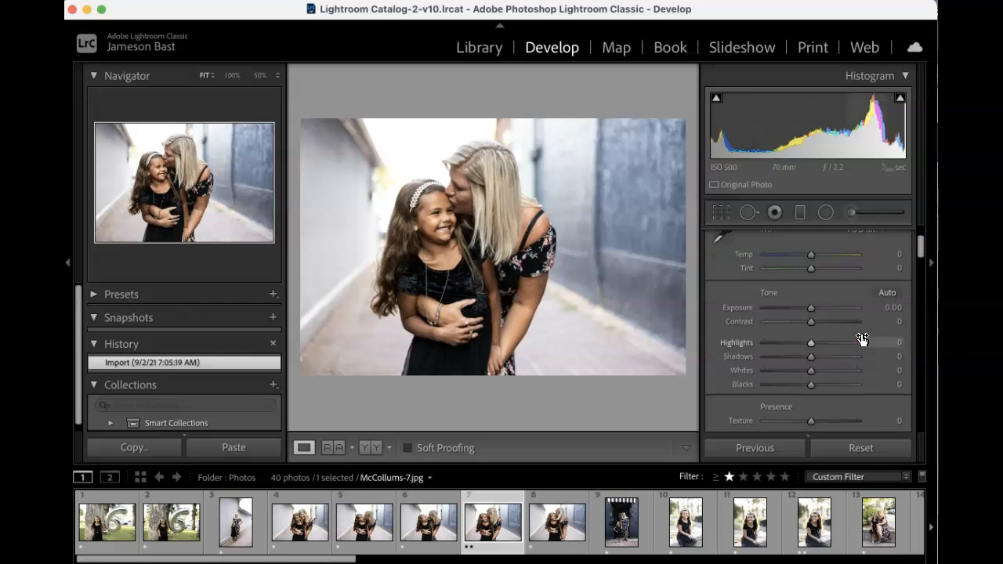
scroll(862, 339, up, 2)
scroll(861, 338, down, 1)
scroll(861, 338, down, 3)
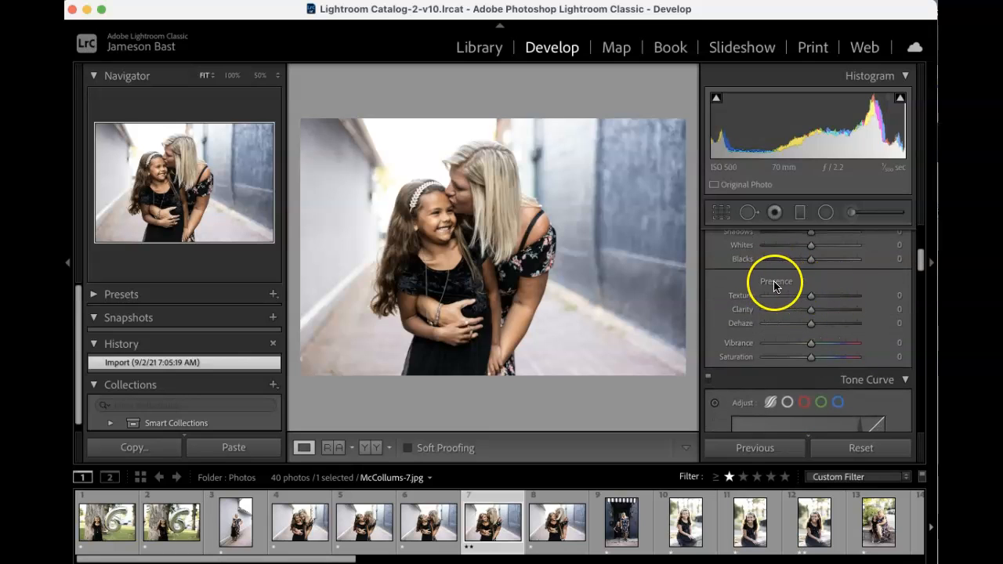
scroll(822, 358, up, 5)
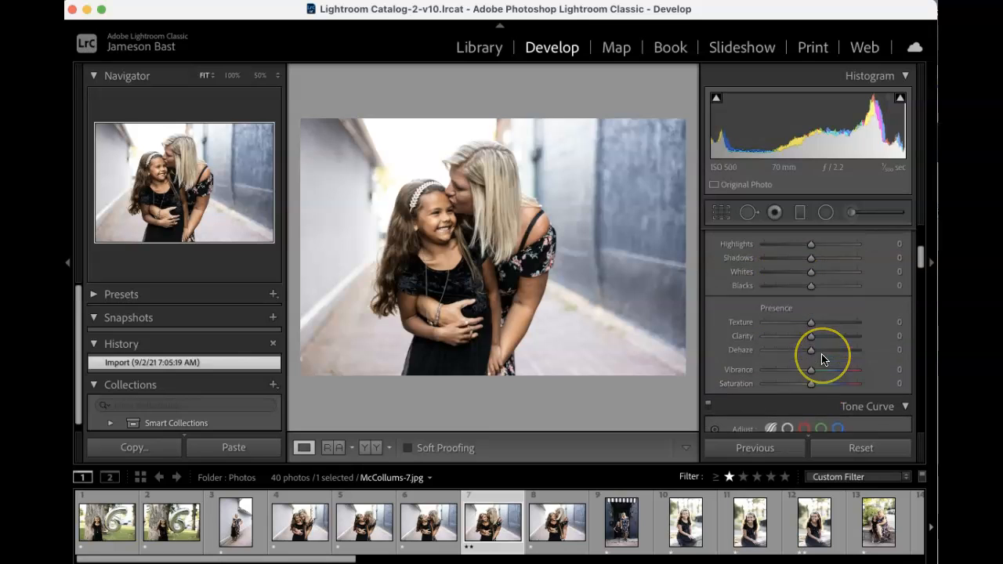
scroll(822, 358, up, 2)
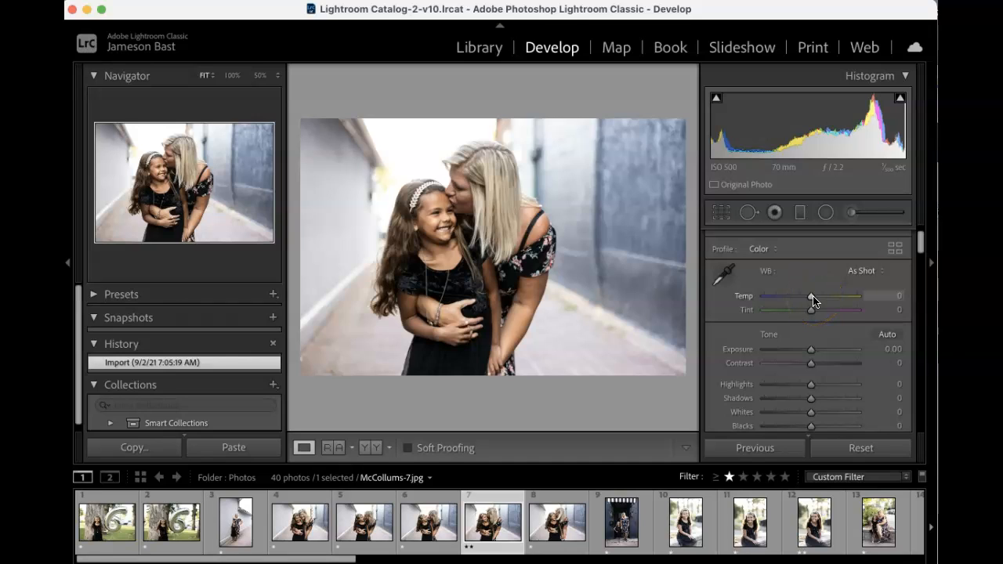
Step: Try warmer and cooler white balances on the alley portrait and set its temperature to -2
drag(814, 298, 831, 301)
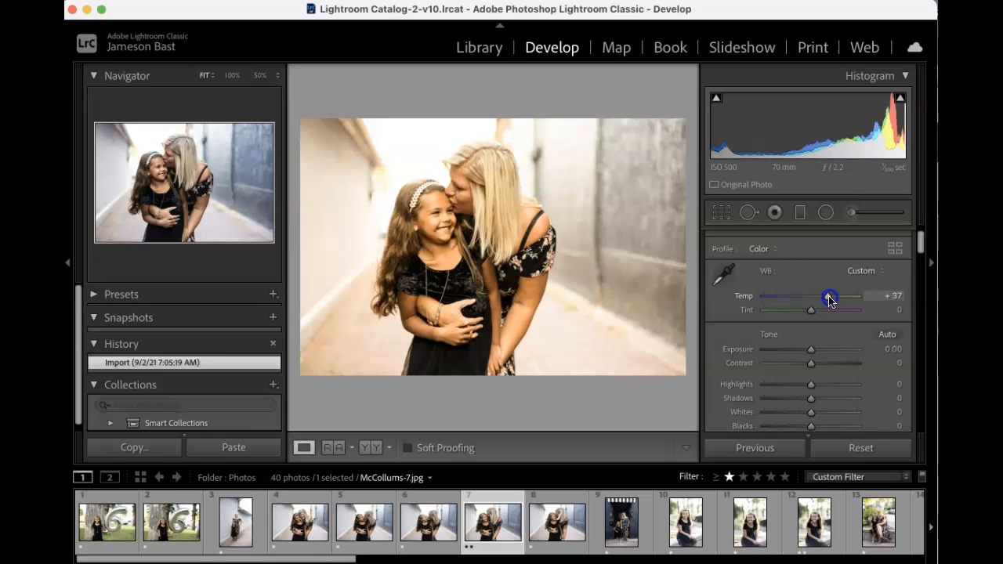
drag(828, 299, 812, 300)
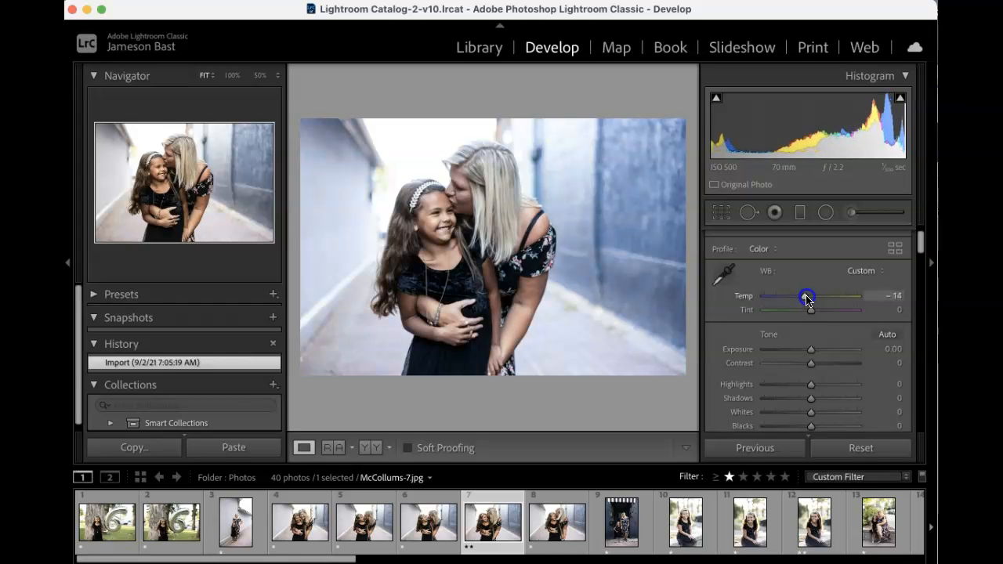
drag(811, 299, 815, 301)
drag(817, 299, 811, 300)
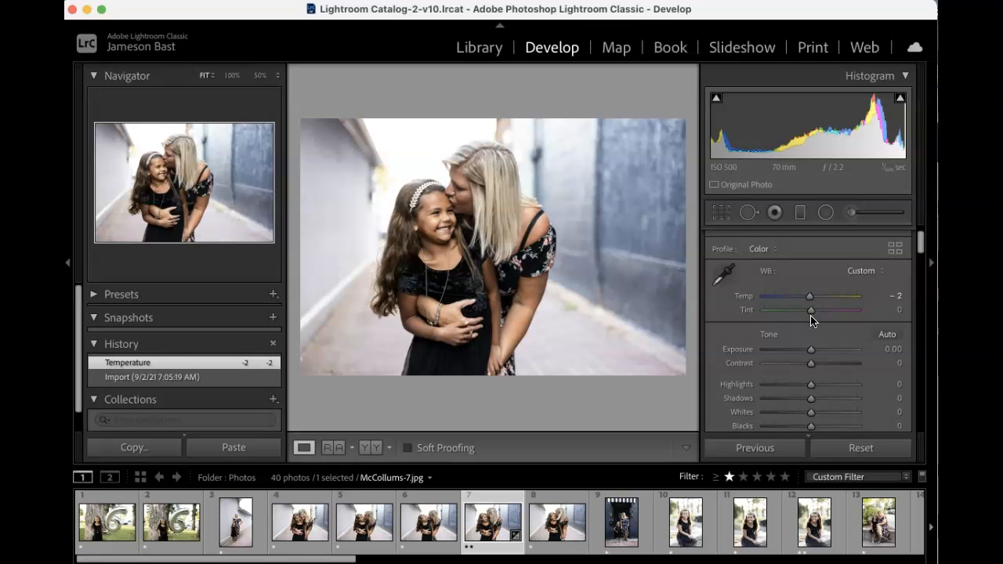
Step: Test the exposure adjustment on the alley portrait and set its contrast to -4
scroll(819, 337, down, 1)
scroll(815, 282, down, 1)
scroll(822, 335, down, 1)
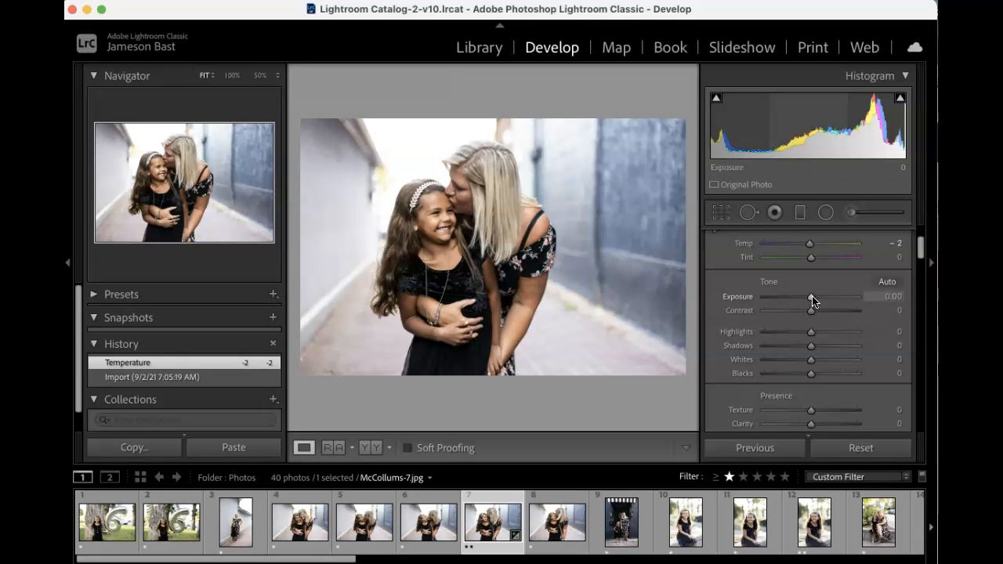
mouse_move(812, 300)
mouse_down()
mouse_move(838, 300)
mouse_move(787, 299)
mouse_move(811, 299)
mouse_up()
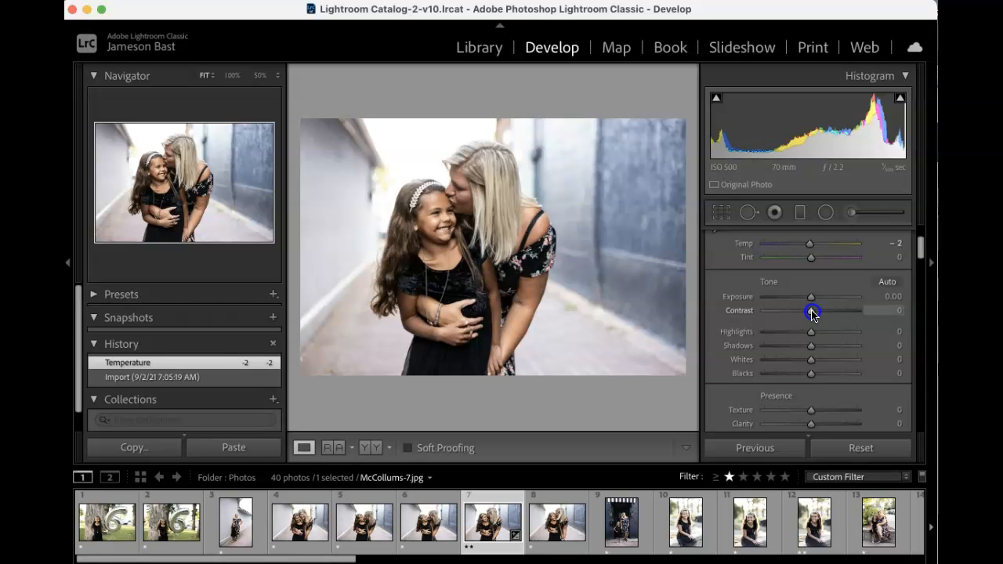
drag(811, 313, 854, 314)
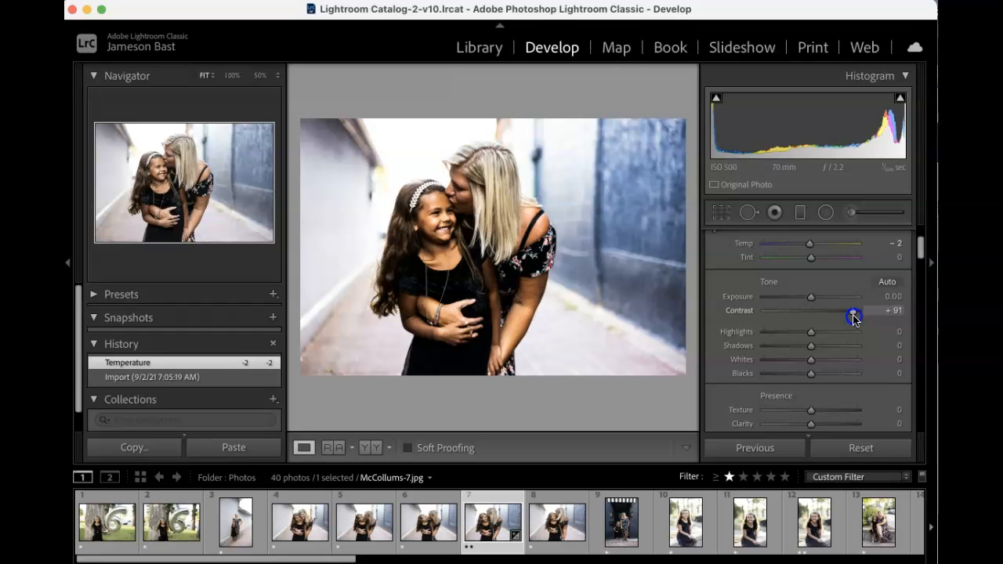
drag(854, 314, 809, 313)
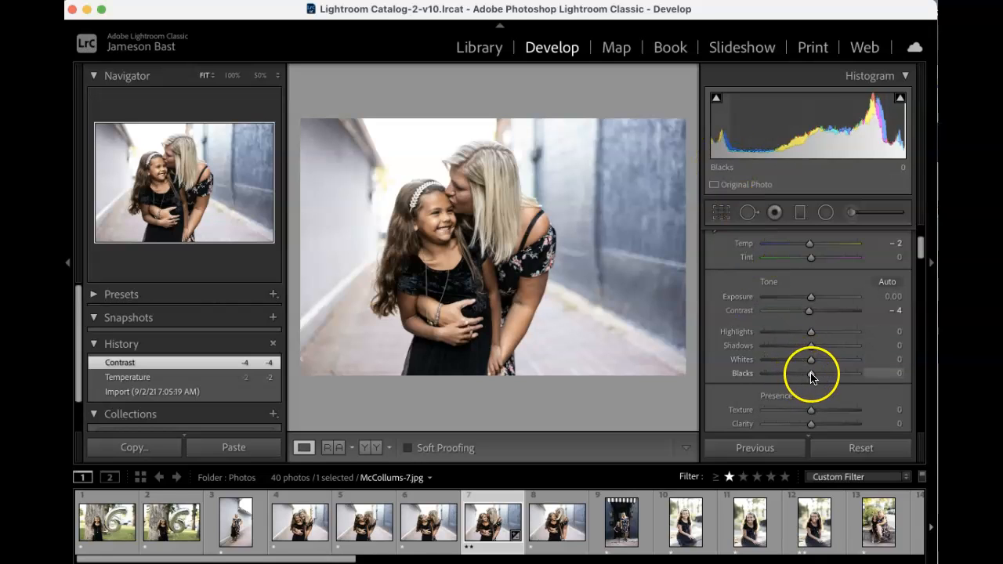
Step: Use the histogram to set the alley portrait's blacks to +13, shadows to +7, highlights to +13 and whites to +21
drag(719, 131, 768, 138)
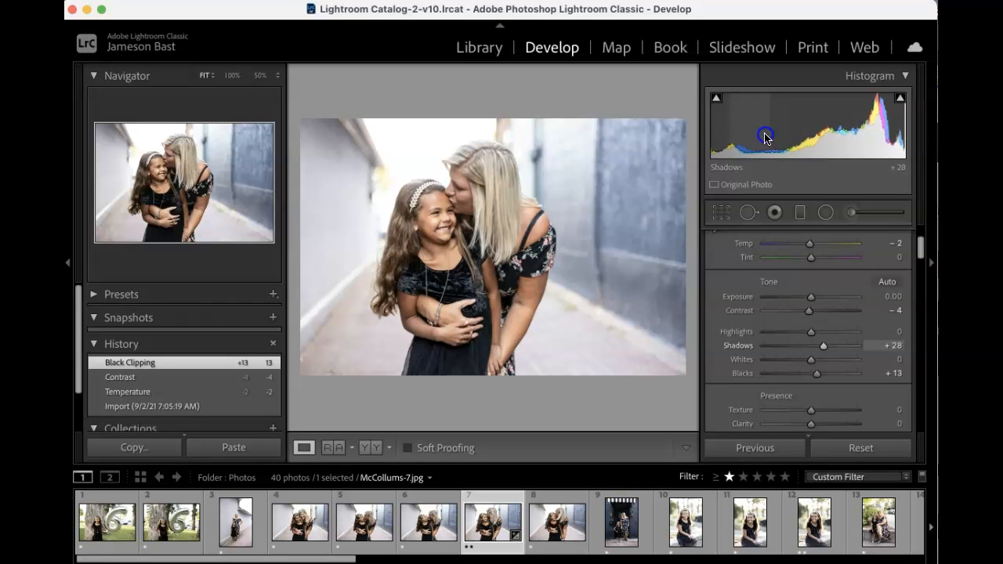
drag(766, 138, 741, 134)
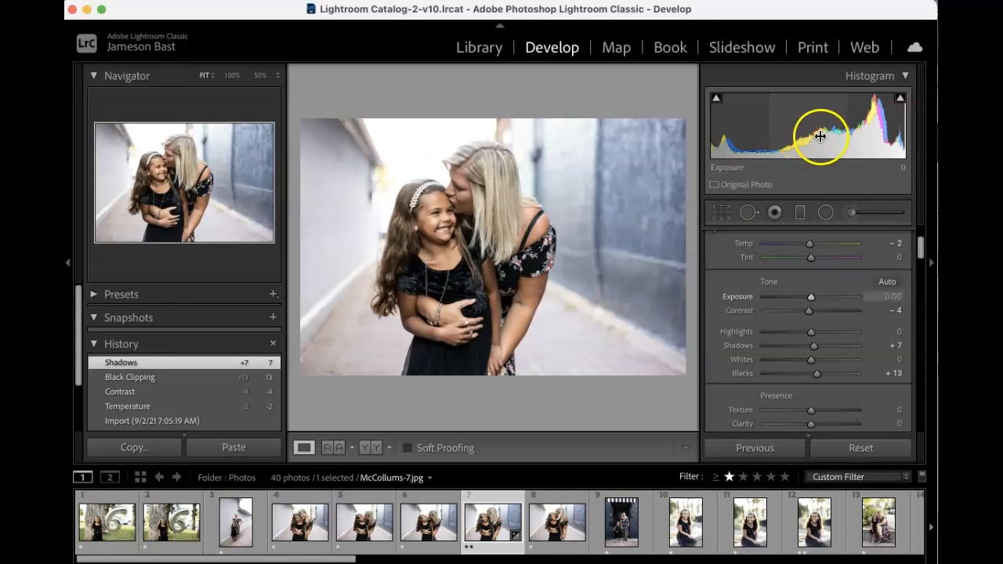
drag(850, 135, 871, 143)
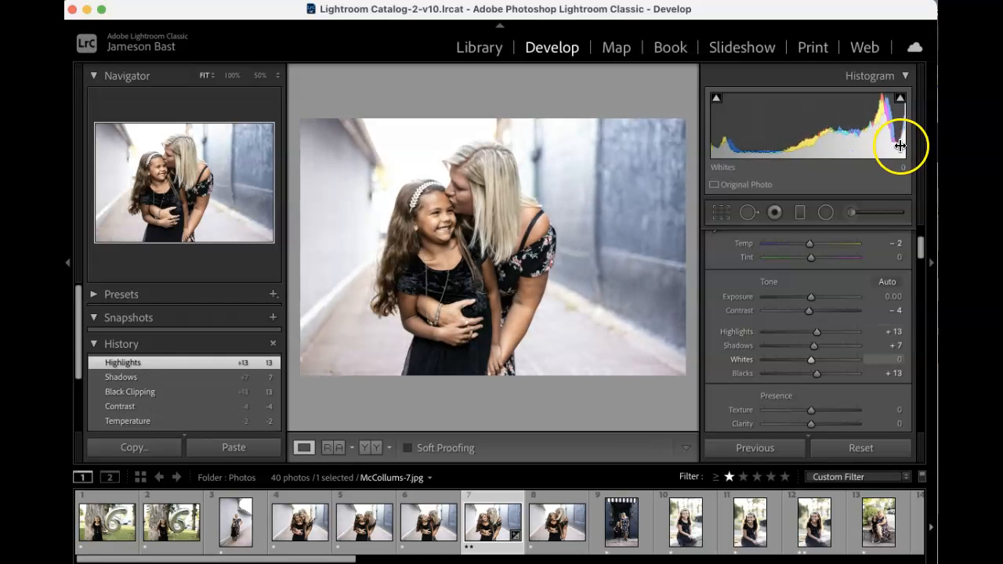
mouse_move(901, 148)
mouse_down()
mouse_move(864, 147)
mouse_move(924, 155)
mouse_move(891, 156)
mouse_move(915, 162)
mouse_up()
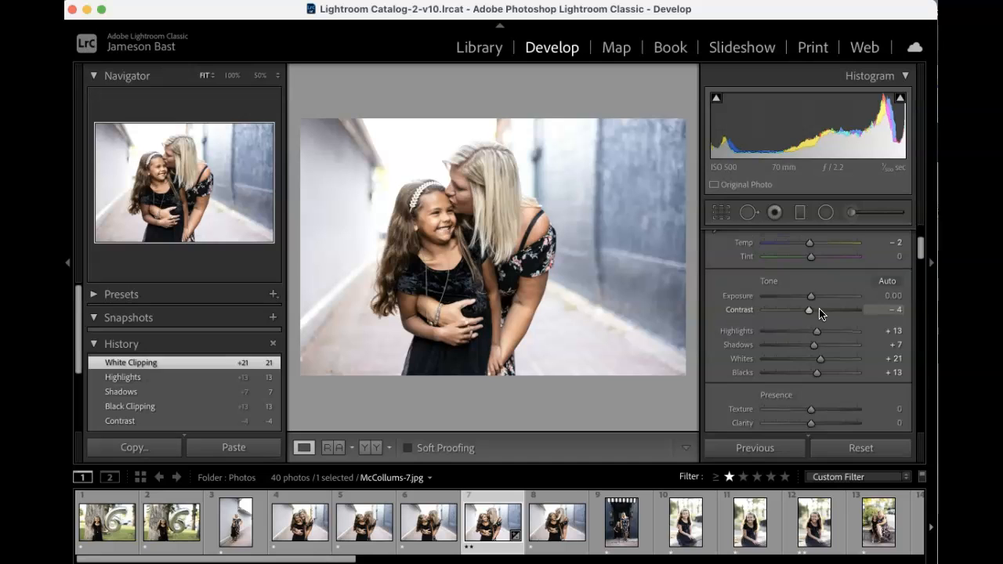
Step: Set the alley portrait's texture to -3 and its clarity to +1
scroll(819, 313, down, 5)
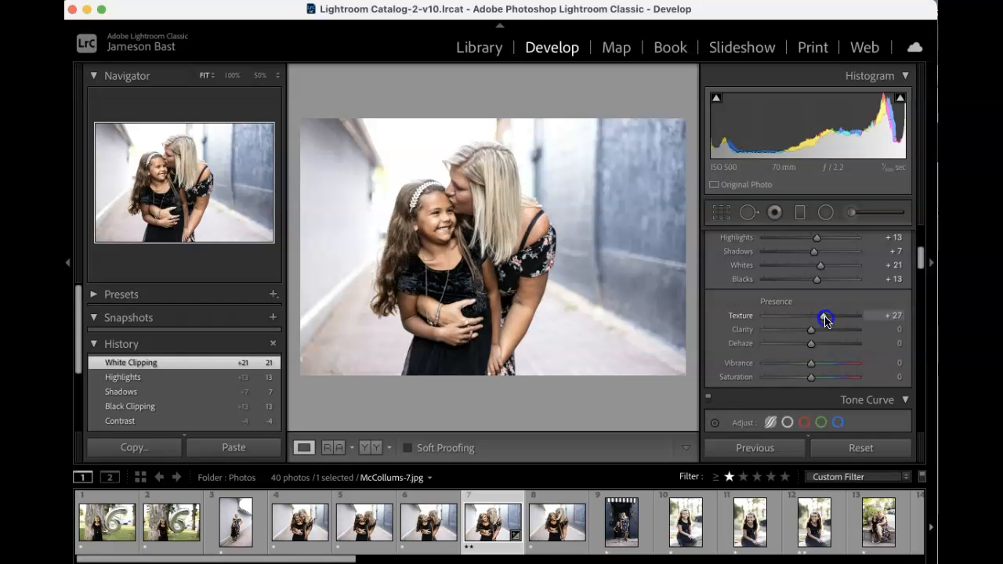
drag(812, 320, 857, 342)
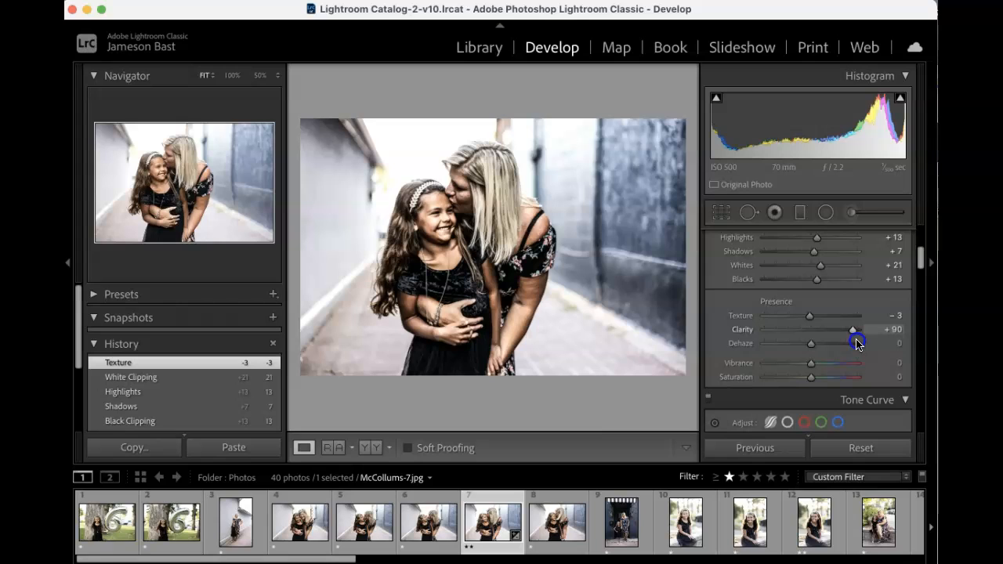
drag(857, 342, 812, 341)
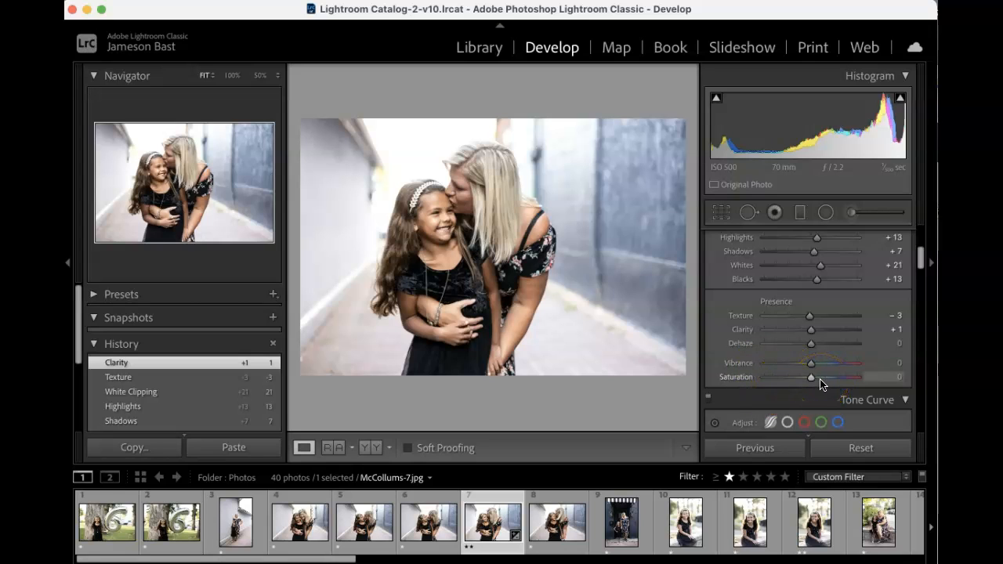
Step: Open the portrait of the woman and girl seated together on the stone wall for editing
scroll(846, 534, down, 2)
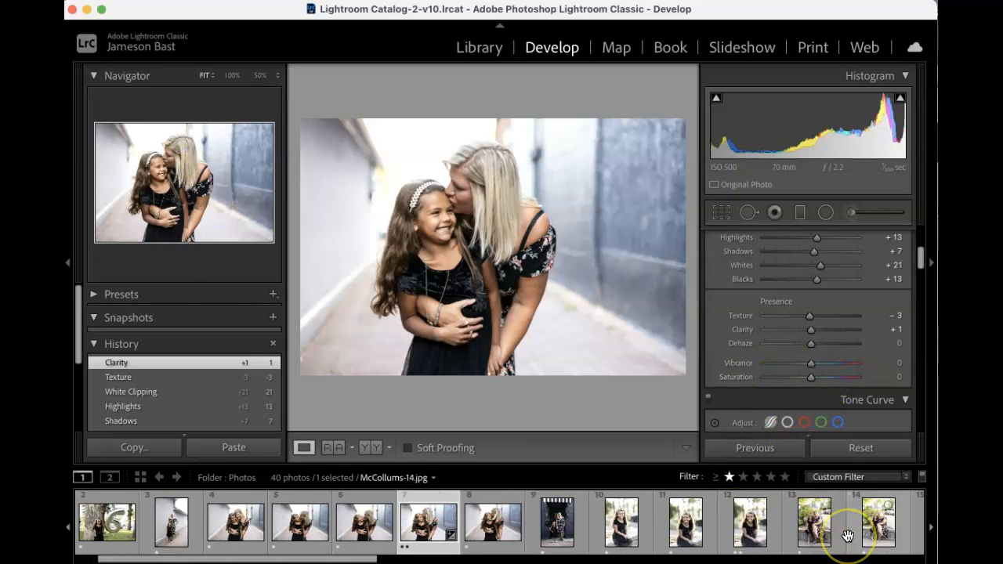
scroll(846, 535, down, 4)
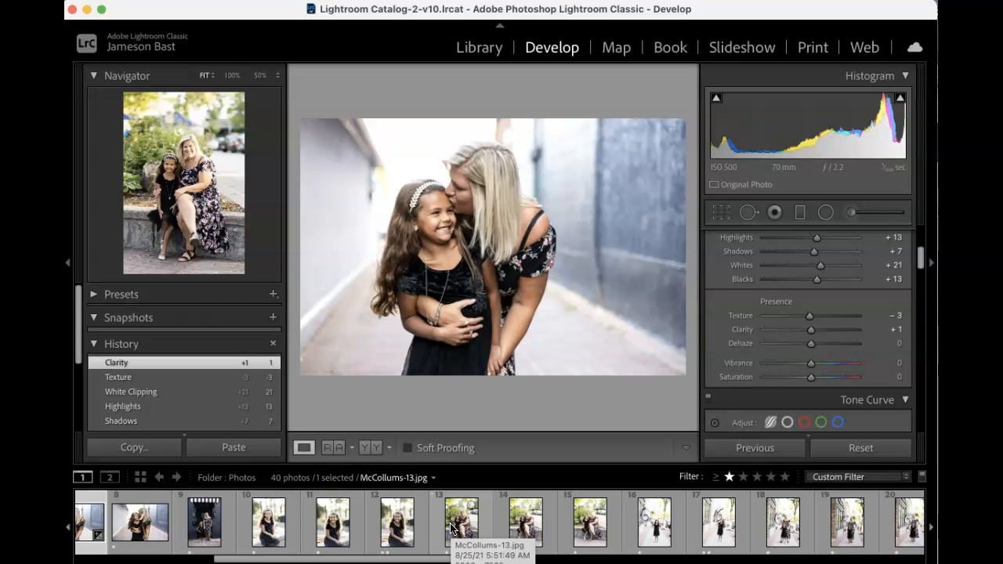
click(452, 529)
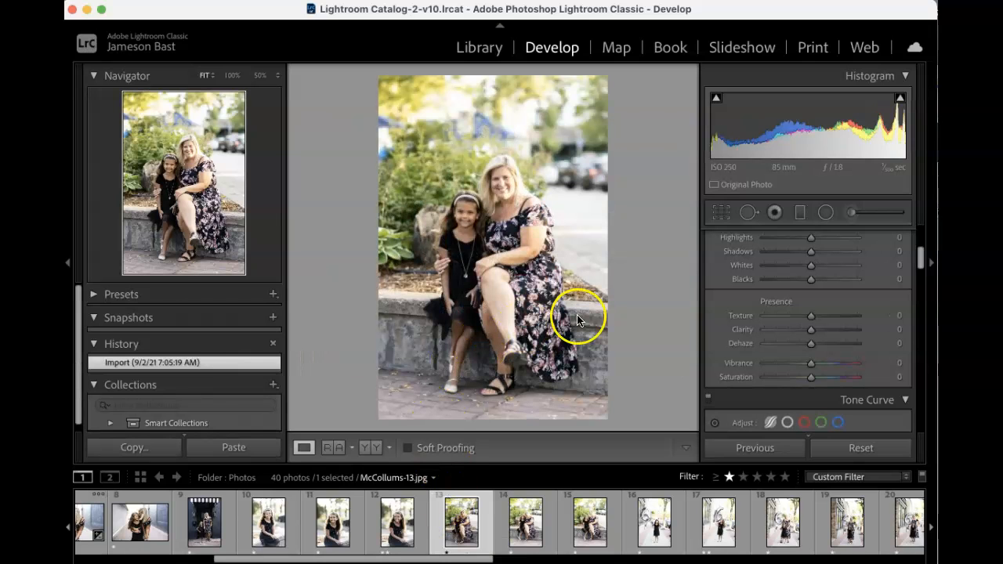
Step: Try stronger vibrance and saturation separately on the seated portrait, returning each to 0
drag(811, 367, 844, 369)
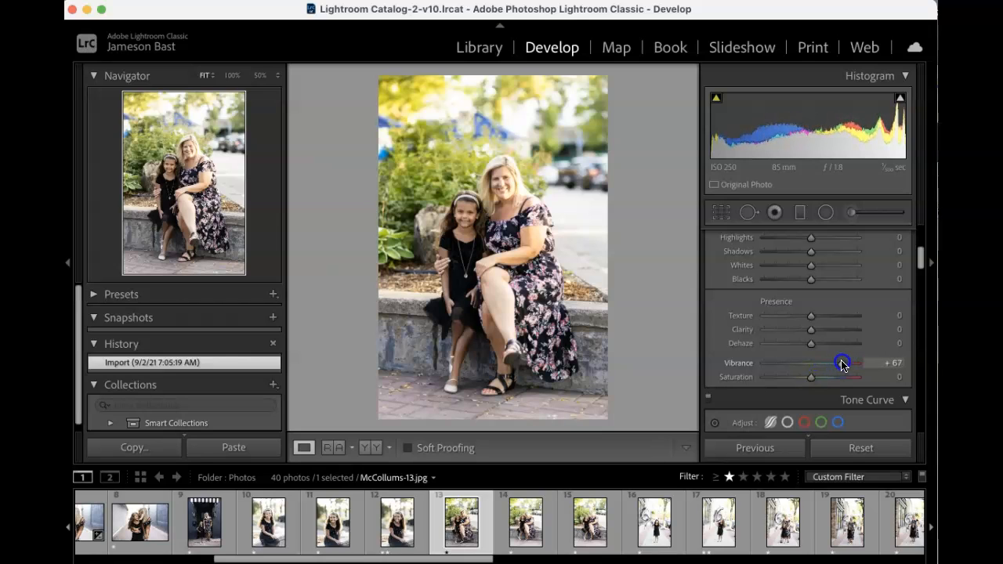
drag(839, 367, 847, 368)
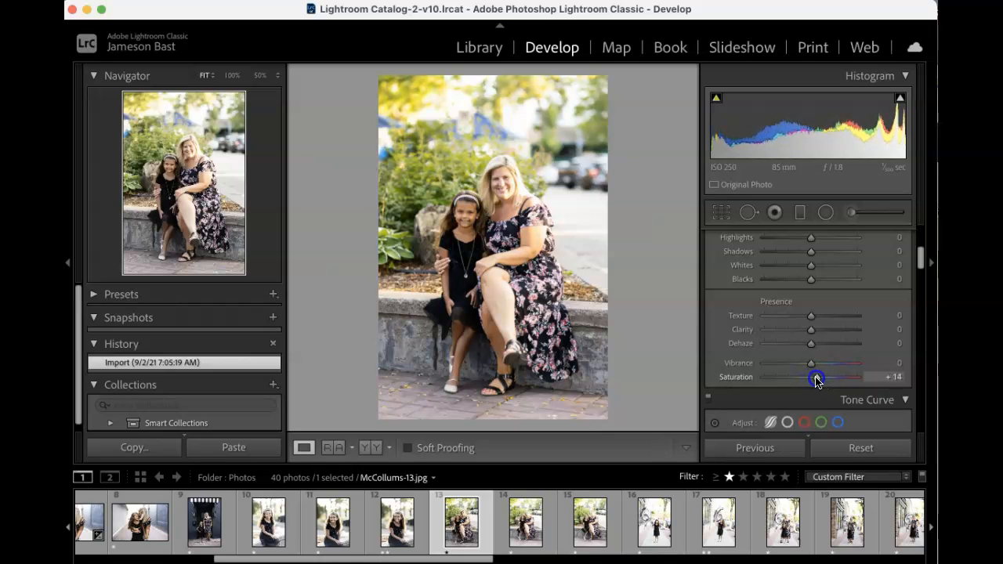
drag(832, 381, 814, 380)
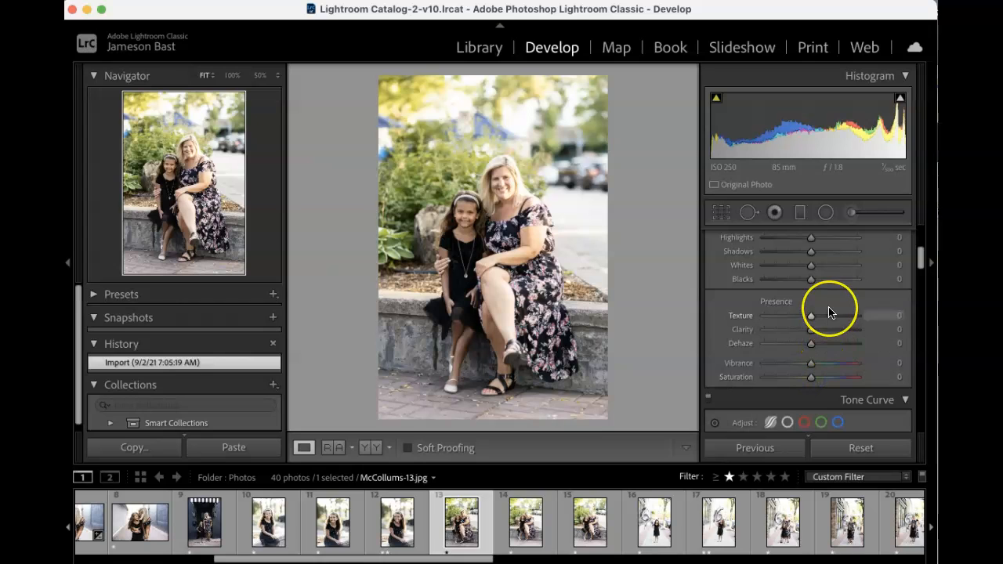
scroll(828, 313, up, 3)
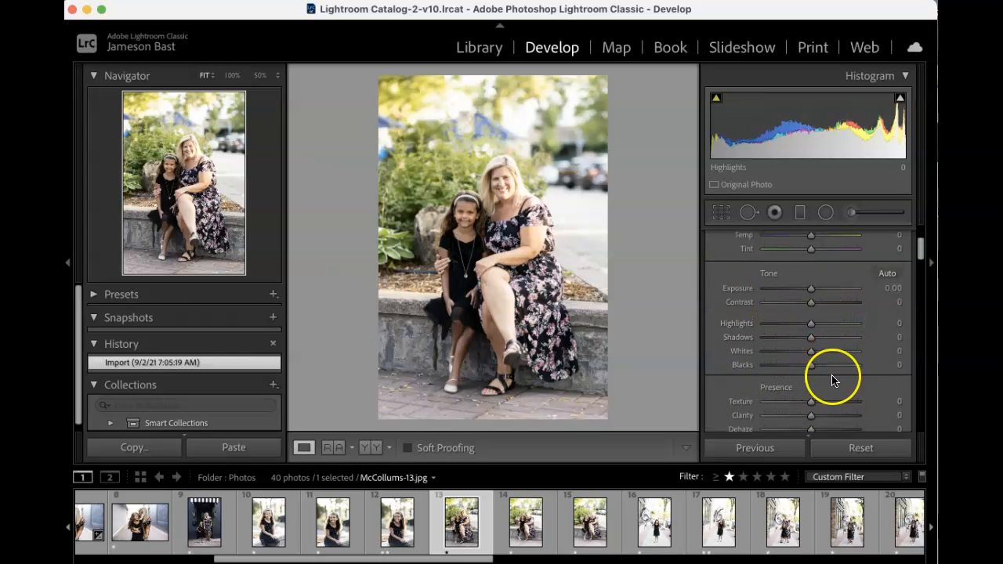
scroll(832, 380, down, 2)
scroll(832, 381, up, 3)
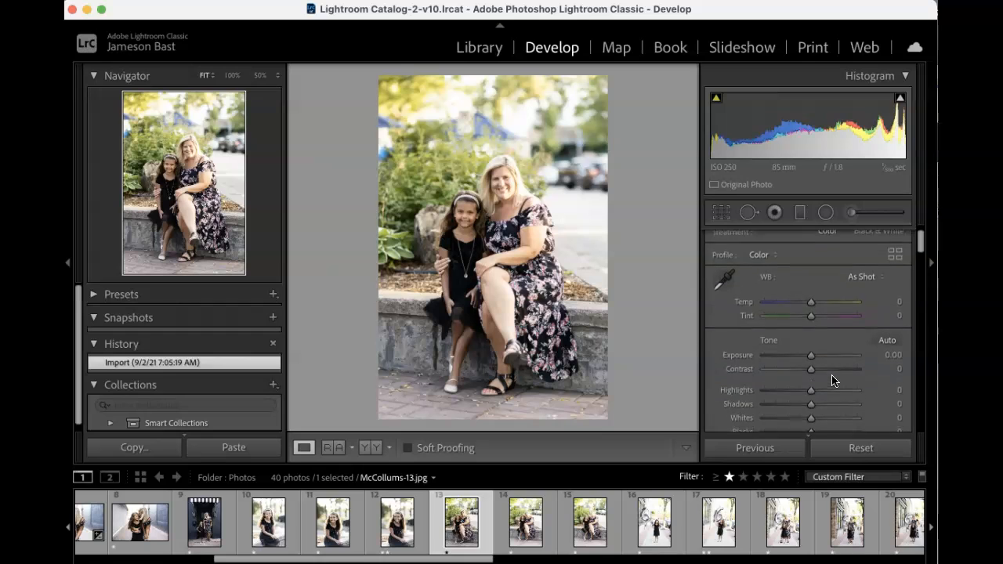
scroll(832, 381, down, 3)
scroll(832, 380, down, 2)
scroll(832, 381, up, 5)
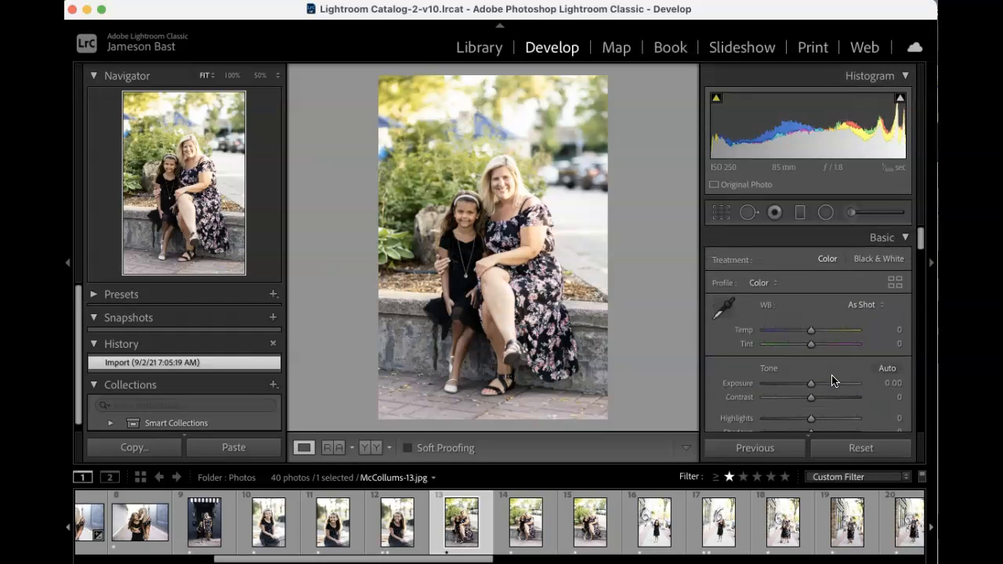
scroll(833, 381, down, 1)
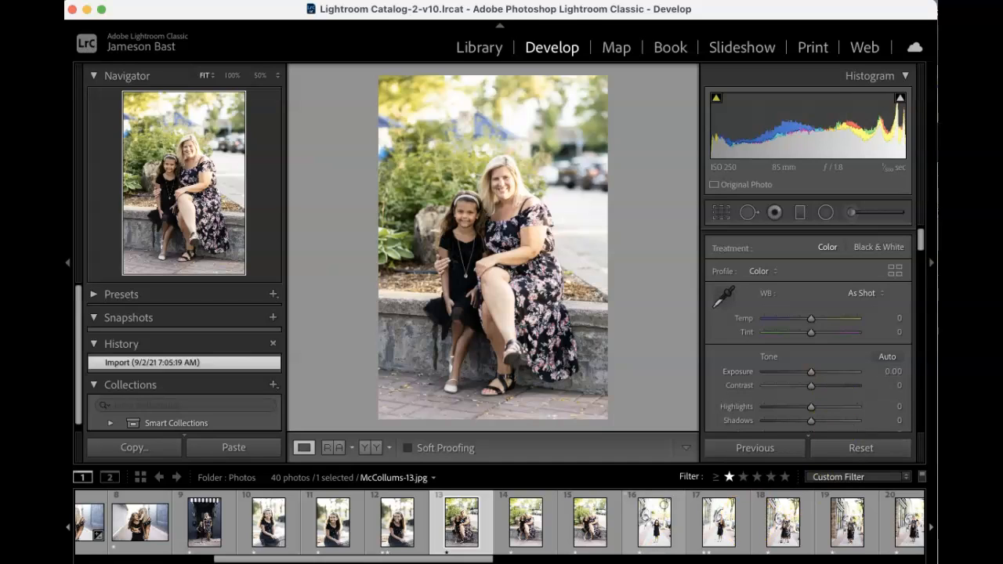